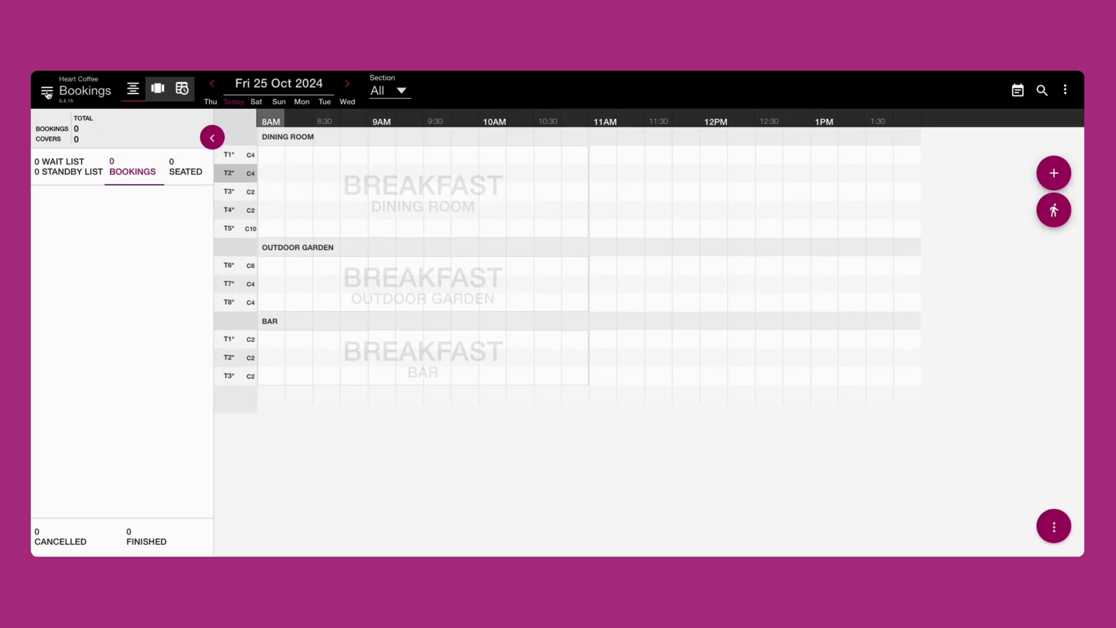
Step: Go to Settings and open the Events page under Diary
left_click(47, 92)
left_click(82, 302)
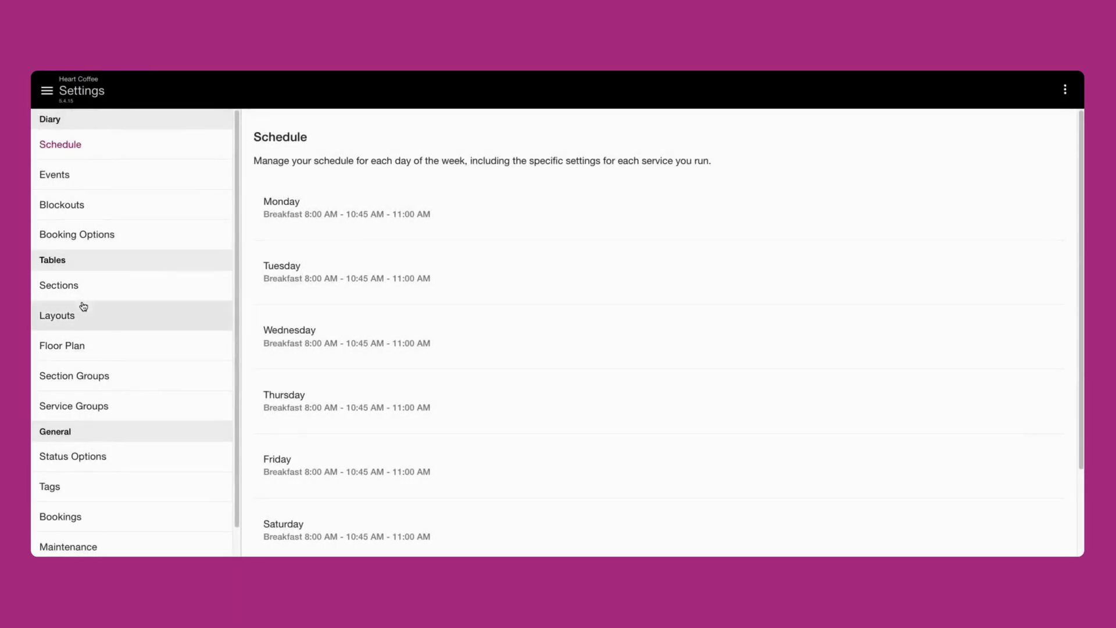
left_click(65, 181)
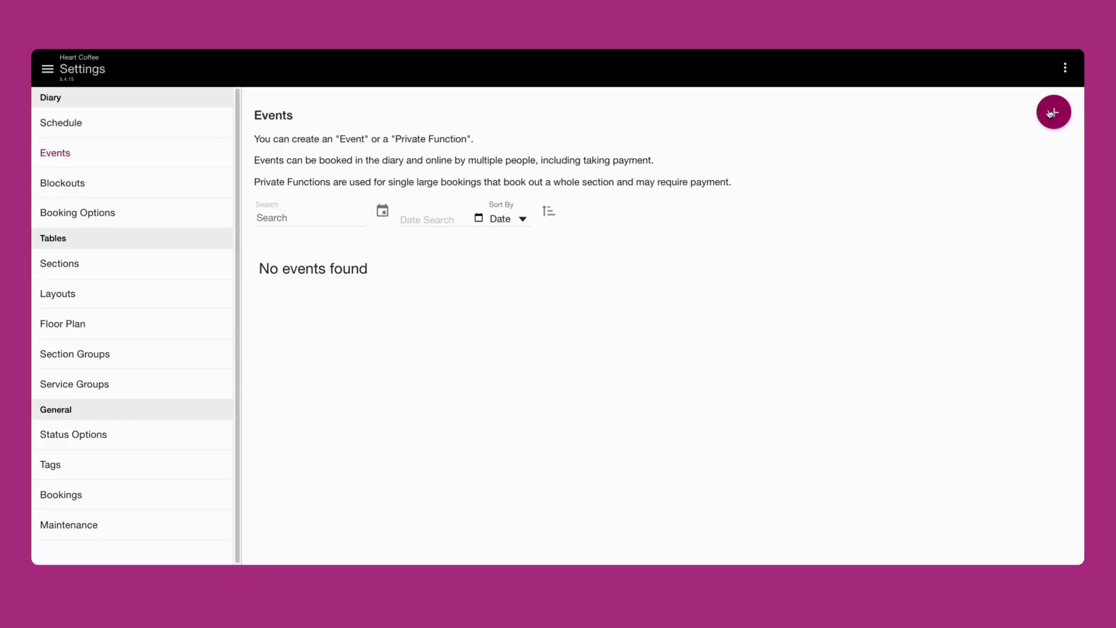
Step: Start a new event of type Event named 'Valentine's Day Dinner'
left_click(1053, 114)
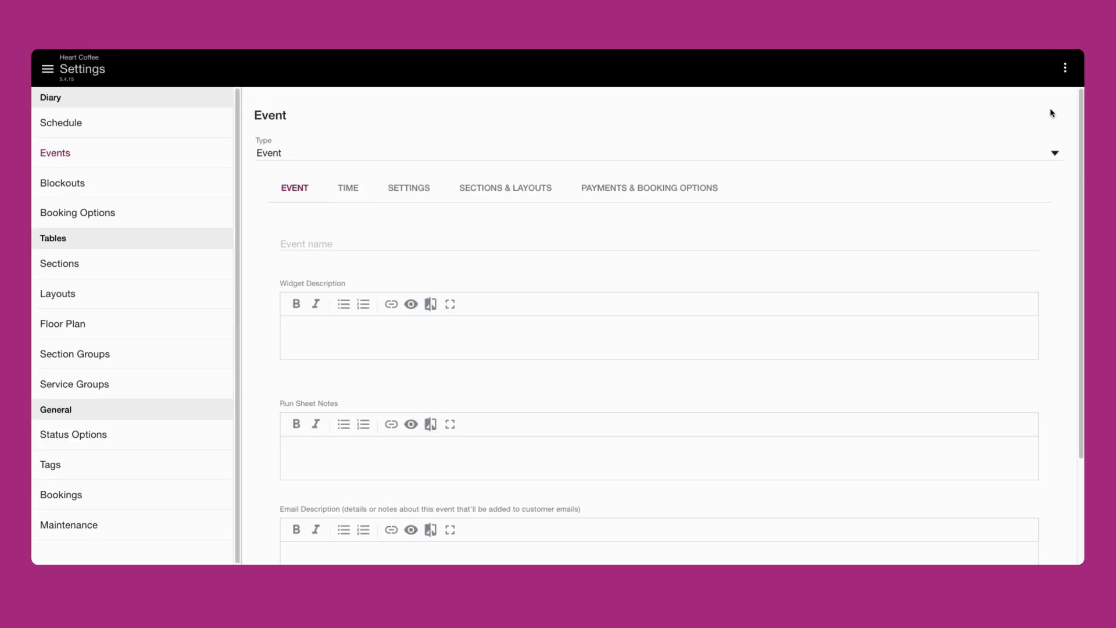
left_click(1037, 154)
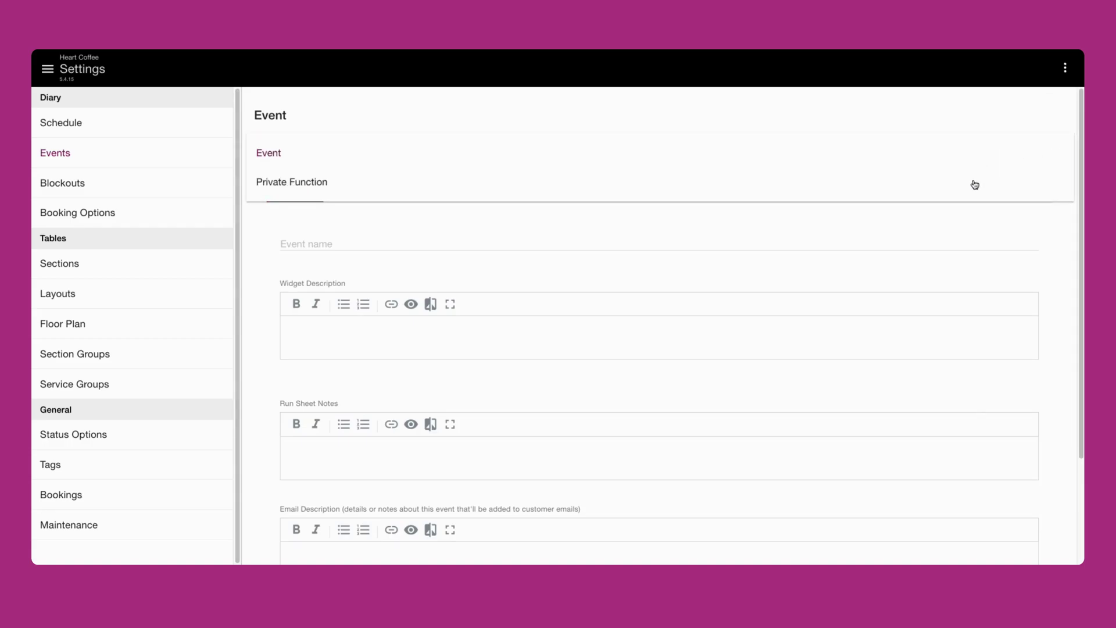
left_click(417, 155)
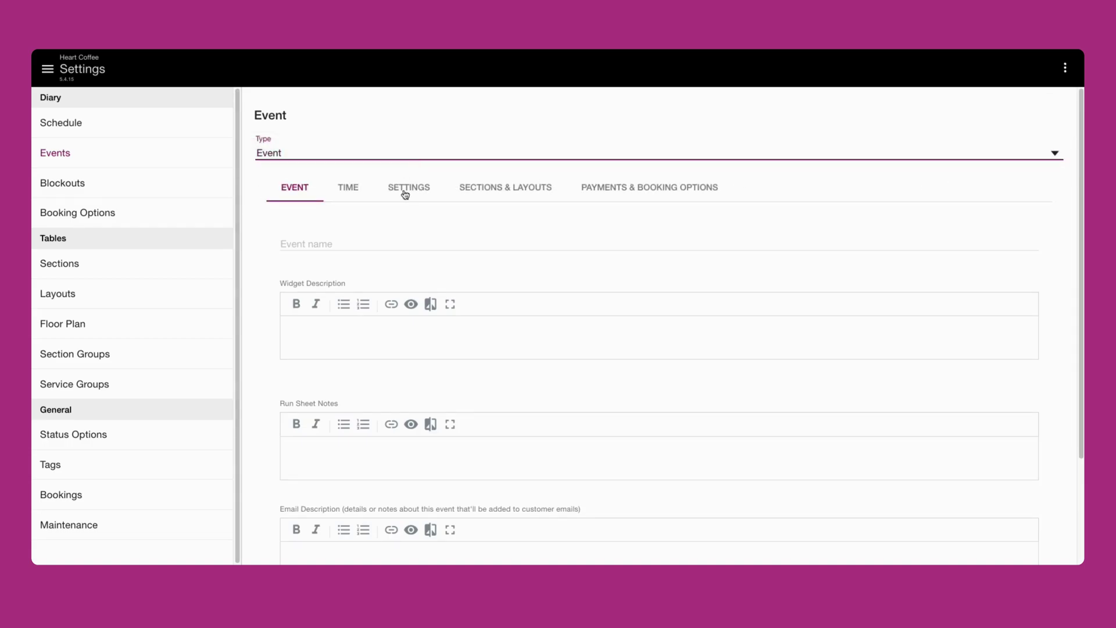
left_click(399, 238)
type("Val")
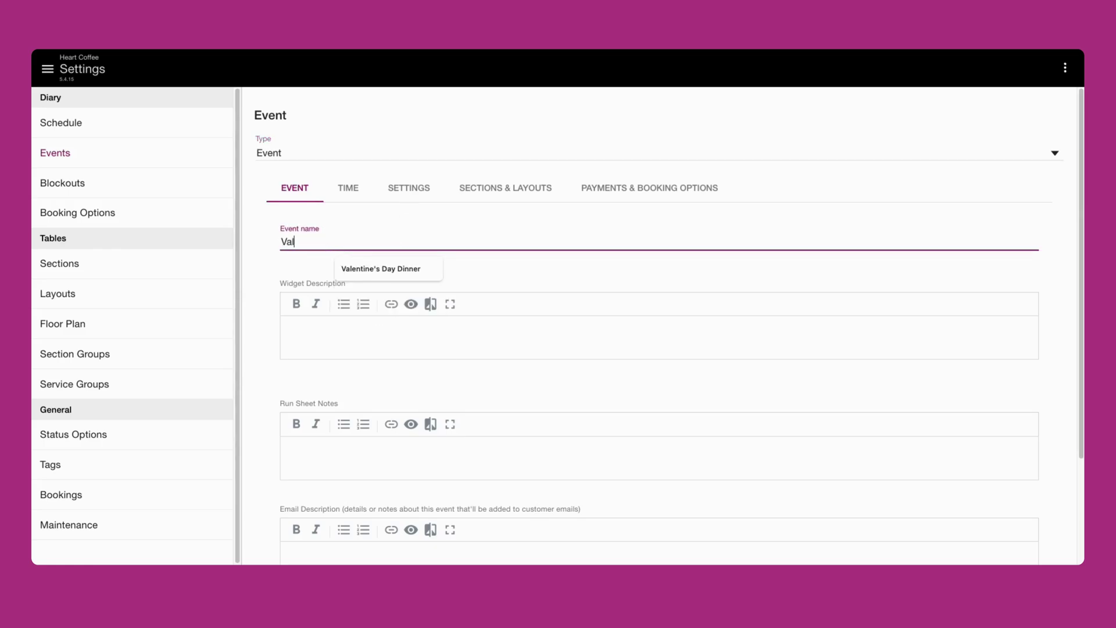
type("entine's Day Dinner")
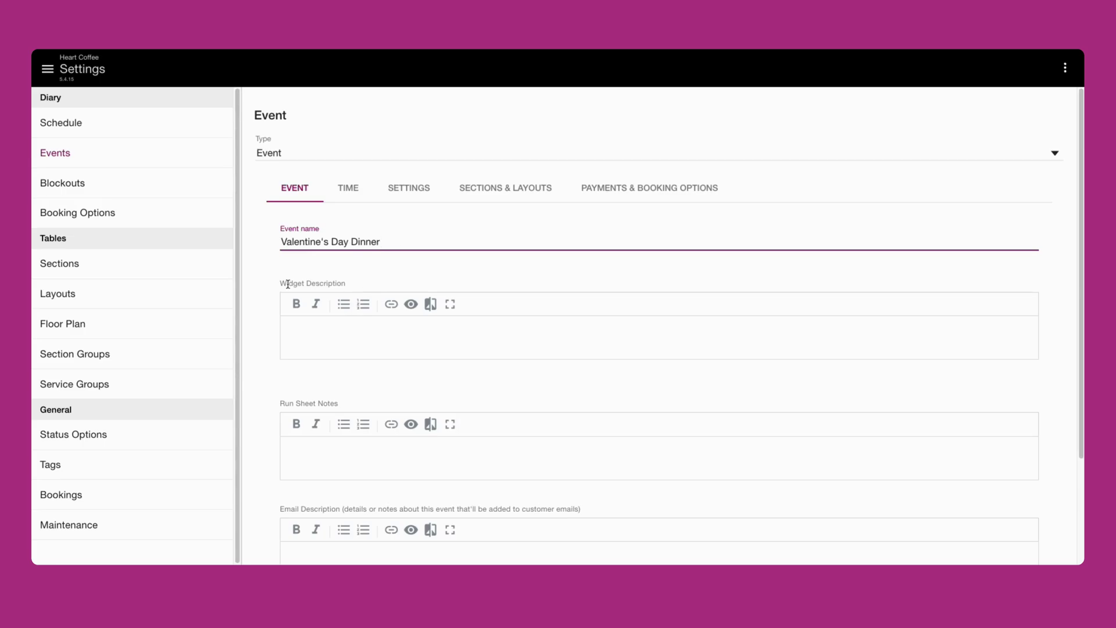
Step: Write the widget description: a romantic three-course dinner for two to celebrate Valentine's Day
left_click(334, 346)
type("Romantine ")
type("c three-course dinner for two")
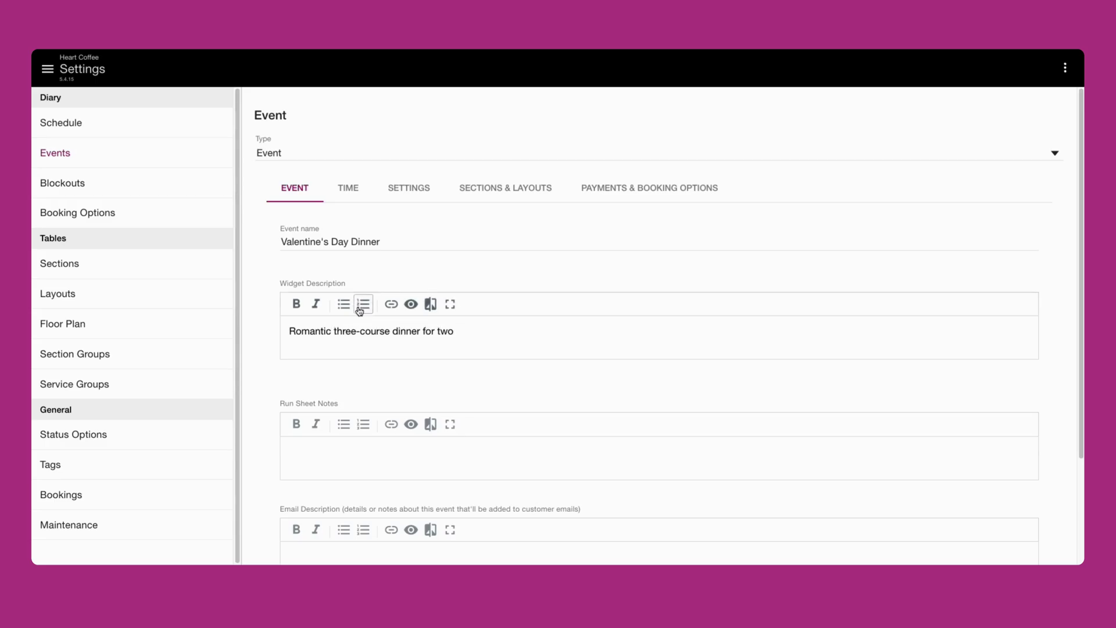
scroll(399, 304, "down", 1)
type("three-course dinner for two to celebrate Valentine's Day")
scroll(402, 284, "down", 3)
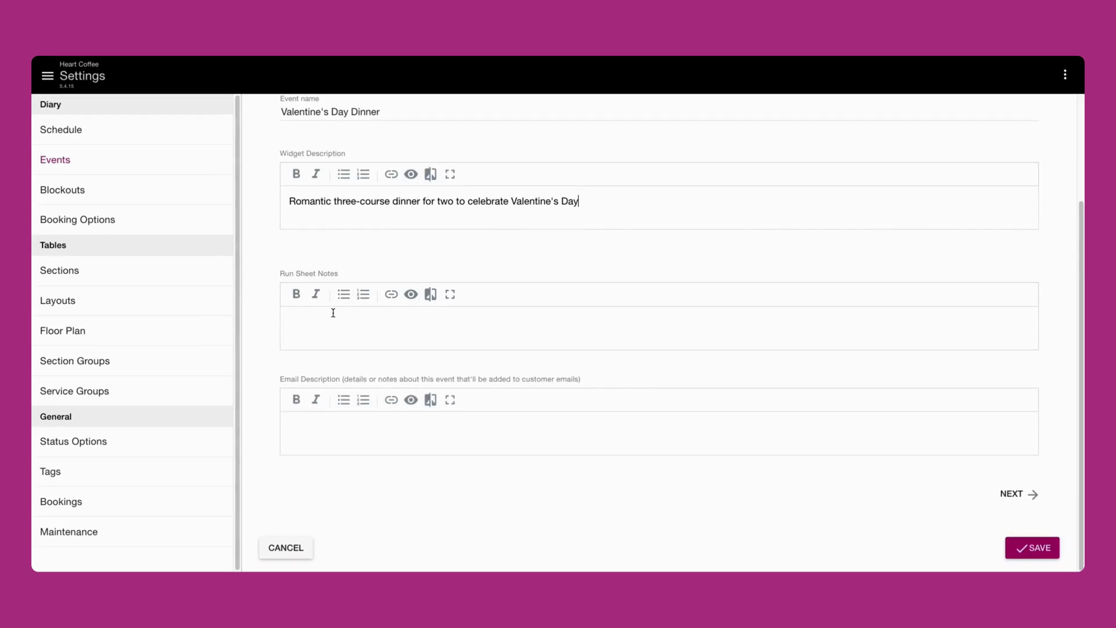
Step: Add run sheet notes about extra seats, bolding 'One service only for the night.'
left_click(334, 312)
type("Exr")
type("a sea")
type("ts available upon requests")
type(" One service only fo")
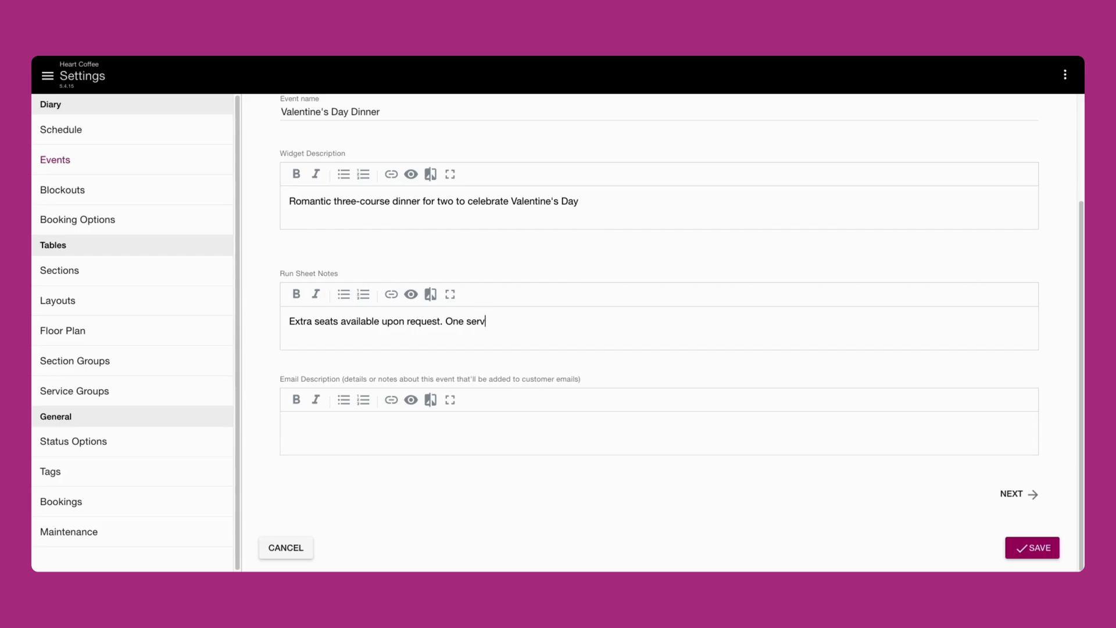
type("r the night.")
left_click_drag(446, 322, 577, 322)
left_click(296, 294)
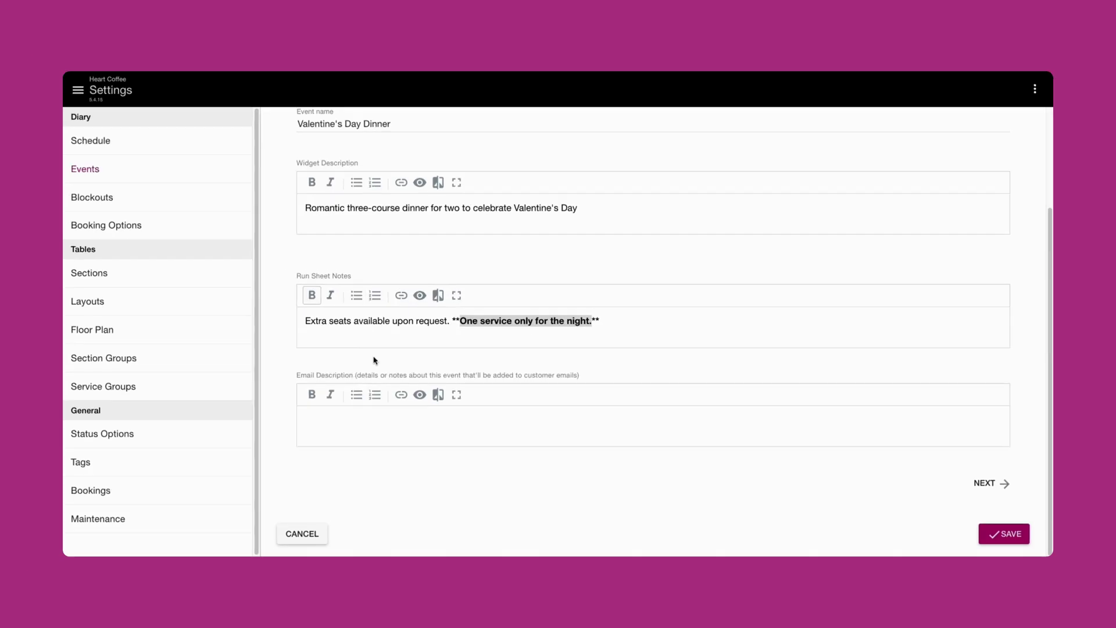
Step: Write the email description 'Make it a special day for your loved one' and continue
left_click(387, 418)
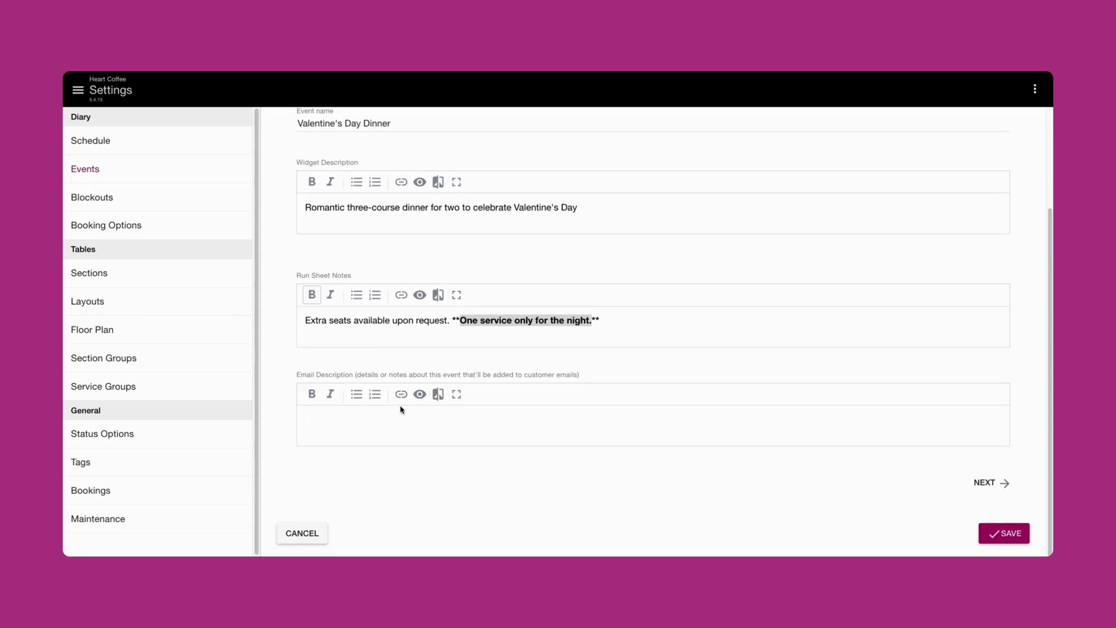
type("B")
type("Make it a special day for your loved one!")
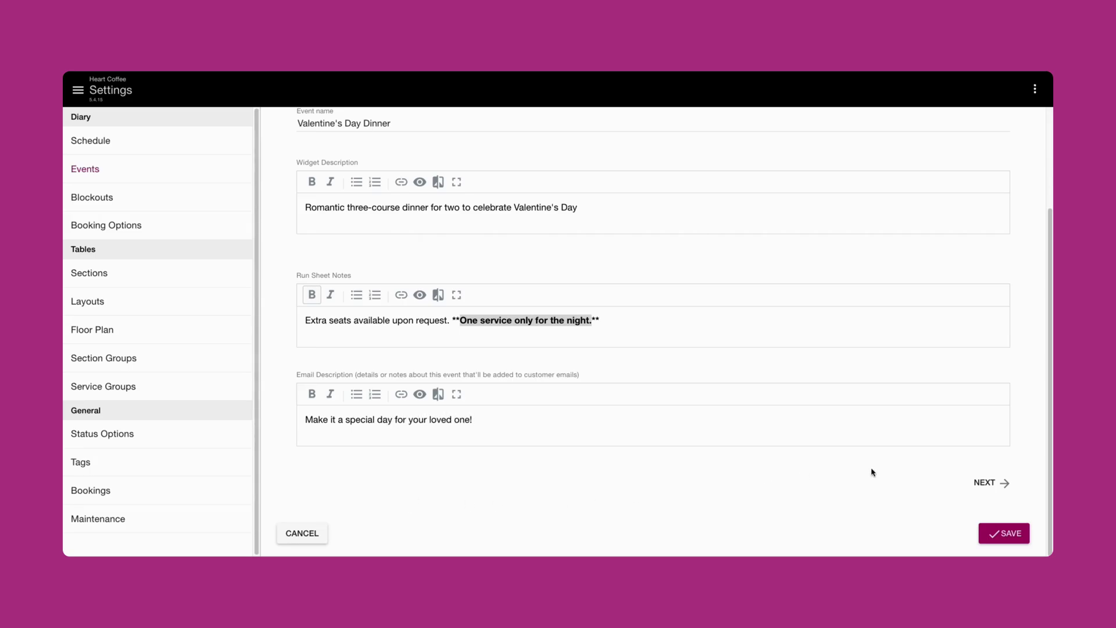
left_click(995, 483)
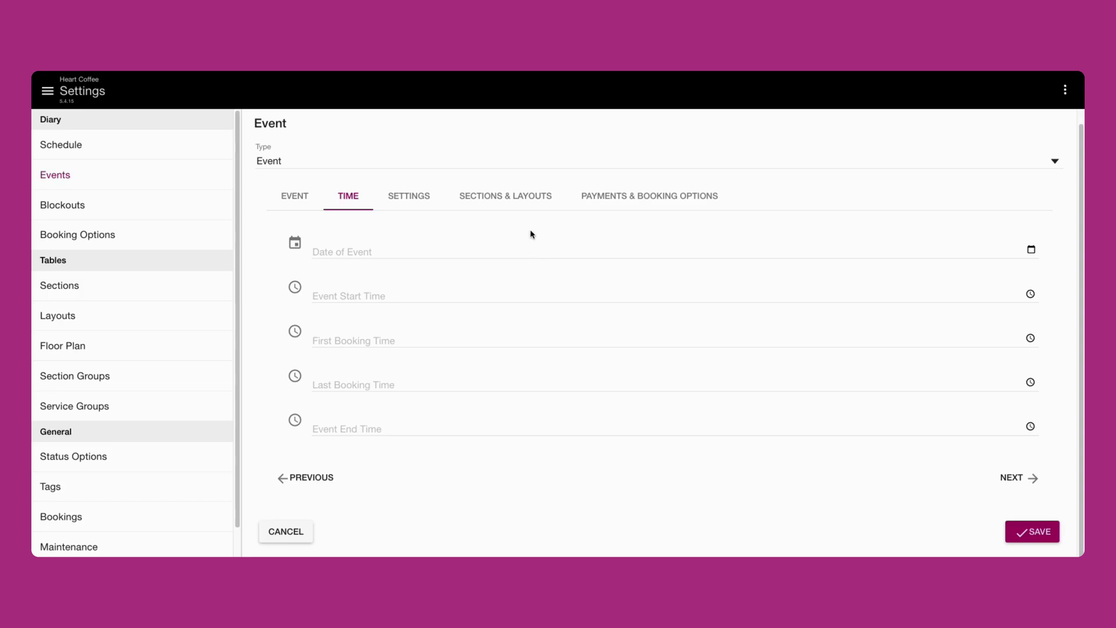
Step: Set the event date to Saturday 26 October 2024
left_click(290, 243)
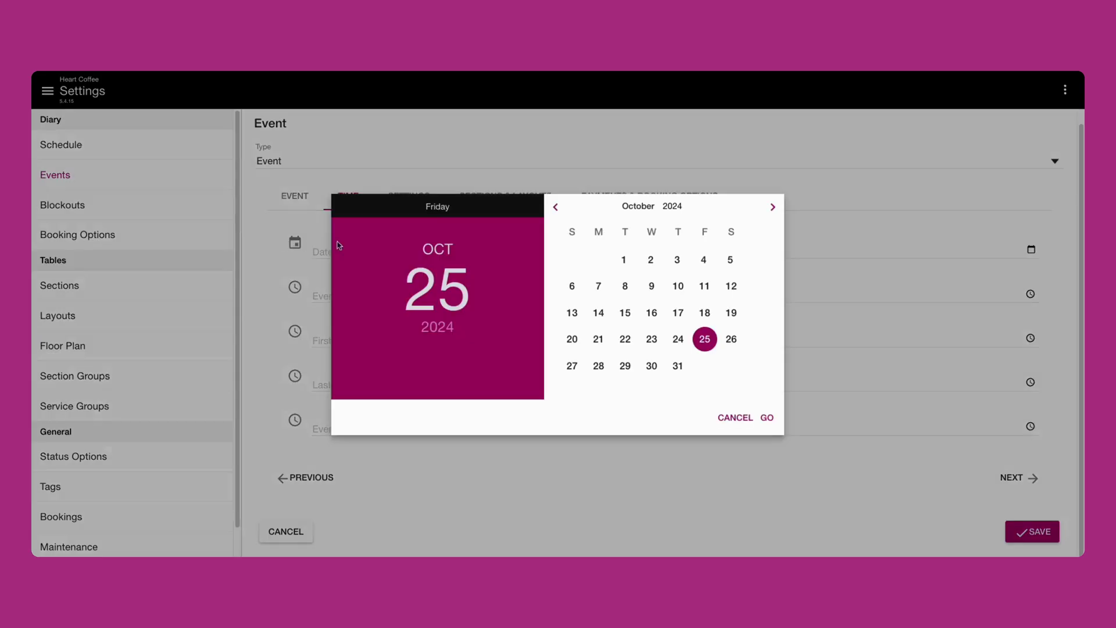
left_click(730, 340)
left_click(766, 418)
Step: Enter start time 16:00, bookings from 18:00 to 21:30, and end time 22:00
left_click(319, 295)
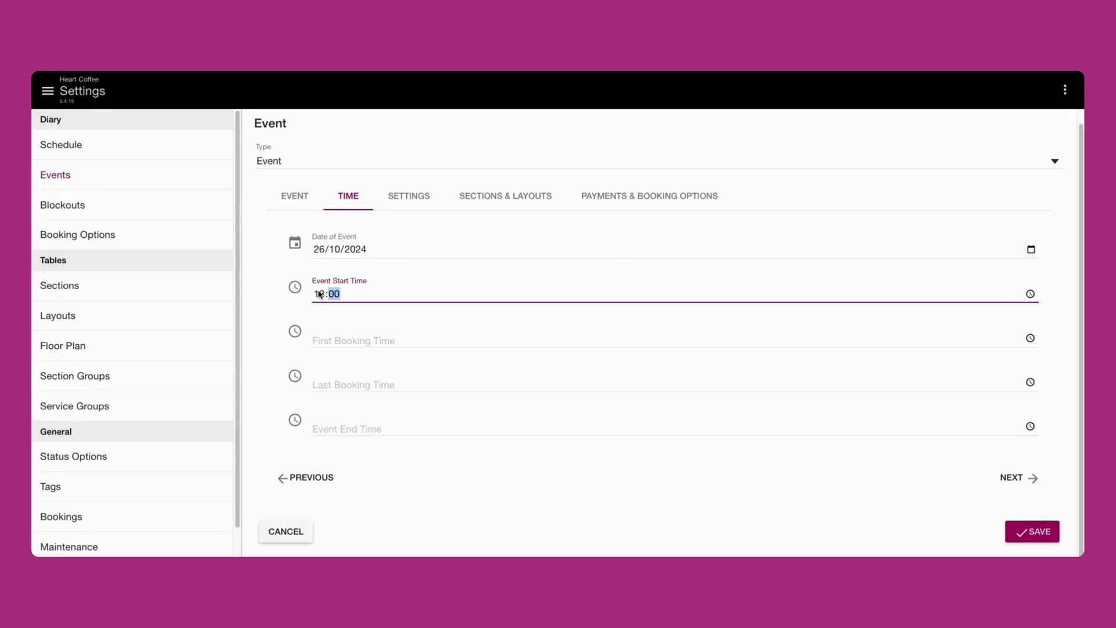
left_click(319, 294)
type("6")
left_click(349, 339)
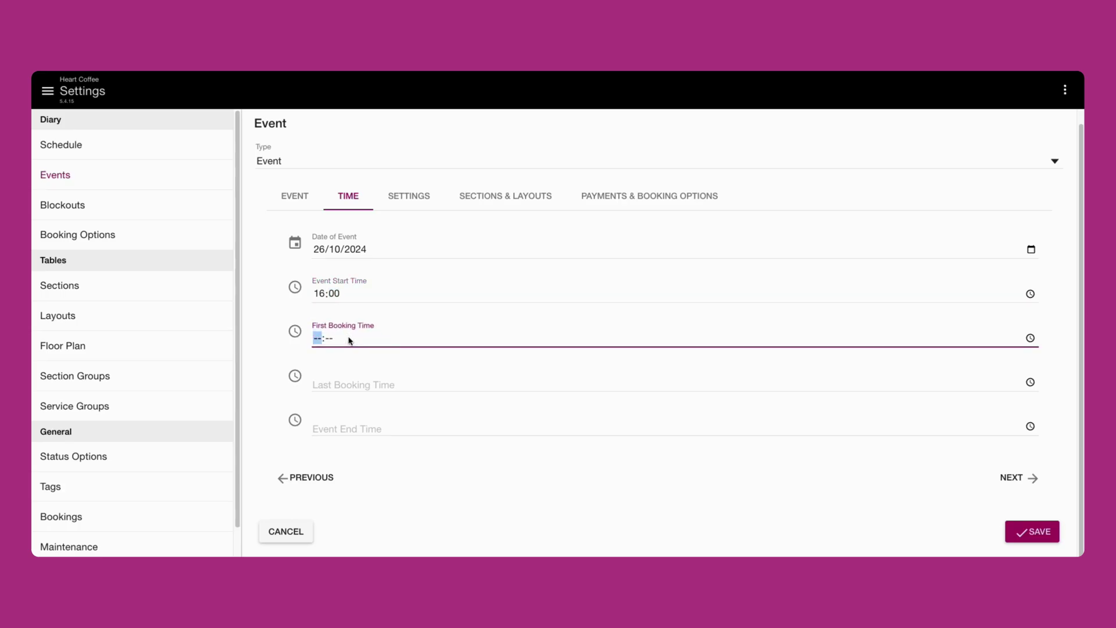
type("1800")
left_click(352, 383)
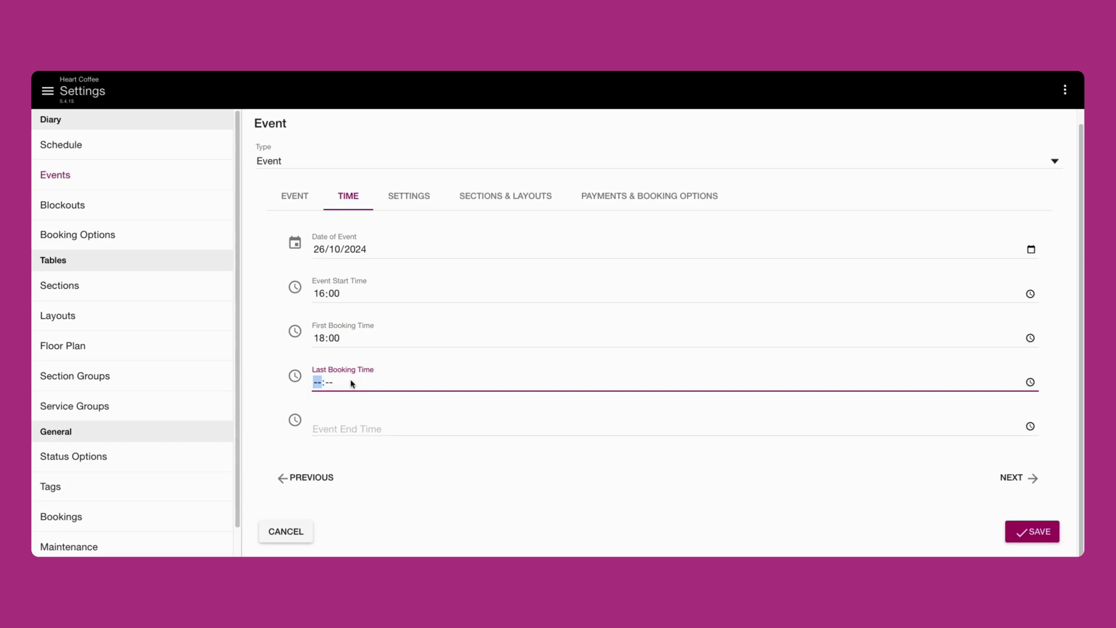
type("2100")
left_click(345, 431)
type("2200")
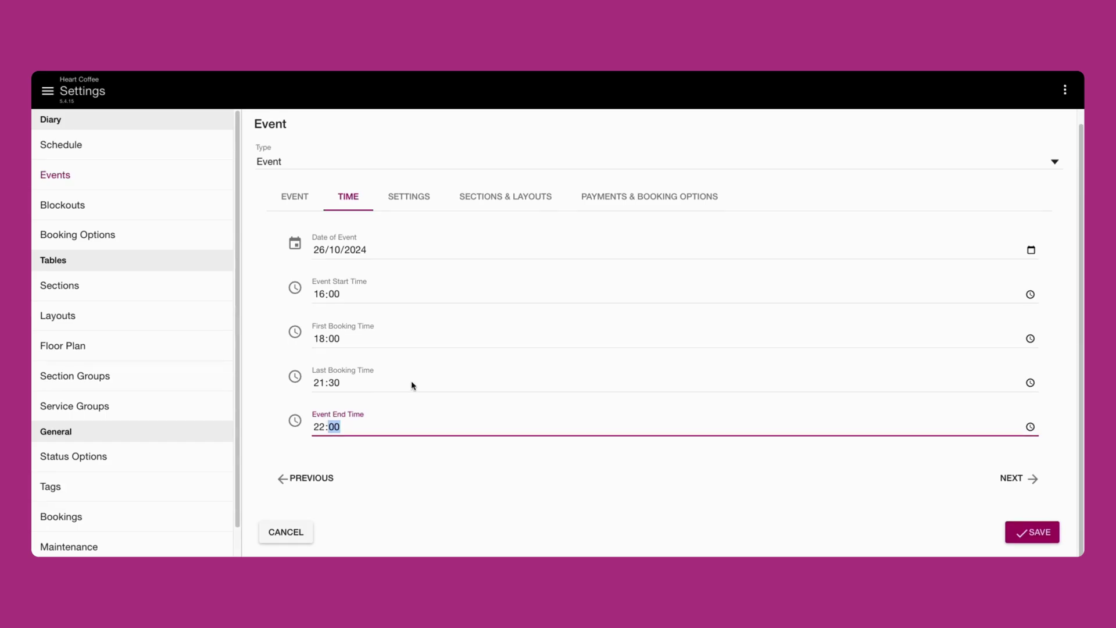
left_click(472, 492)
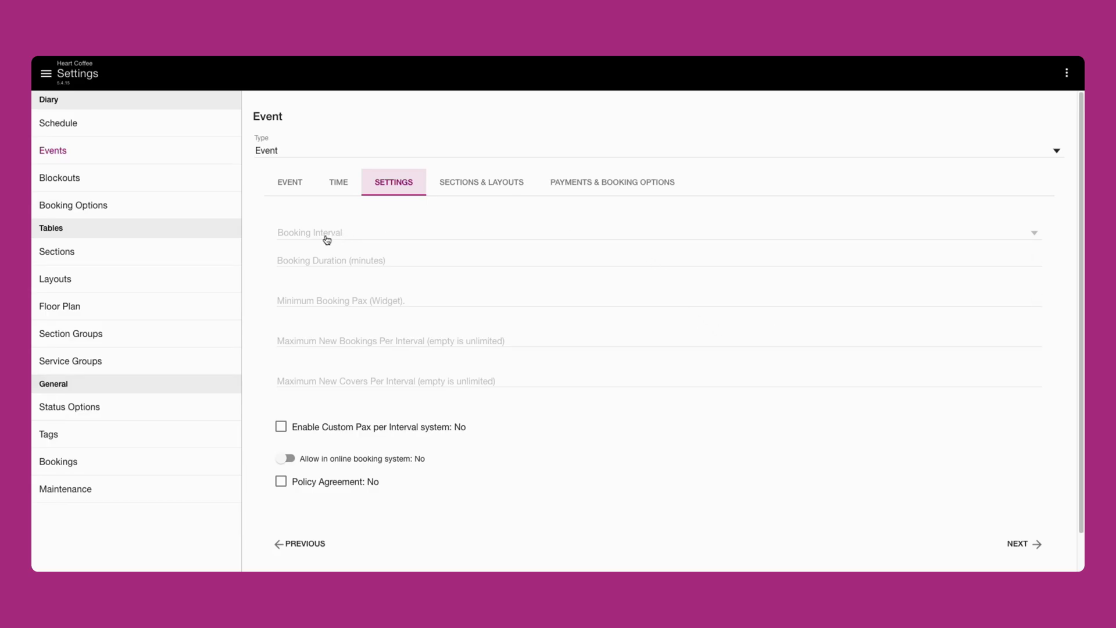
Step: Set the booking interval to 4 hrs
left_click(325, 239)
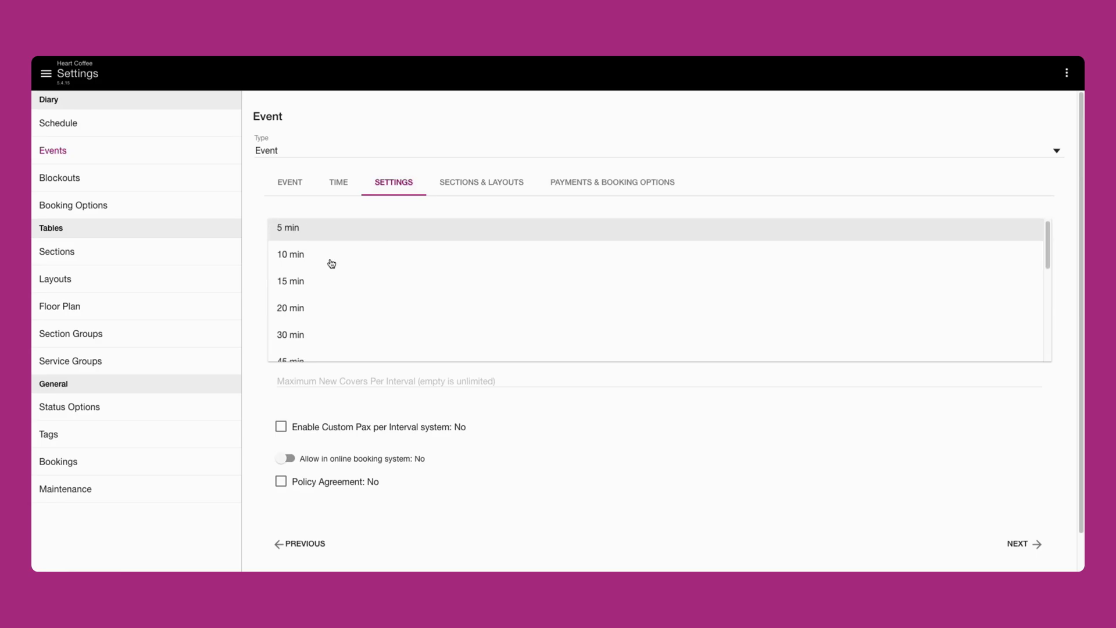
scroll(332, 264, "down", 2)
scroll(332, 264, "down", 3)
scroll(331, 264, "down", 4)
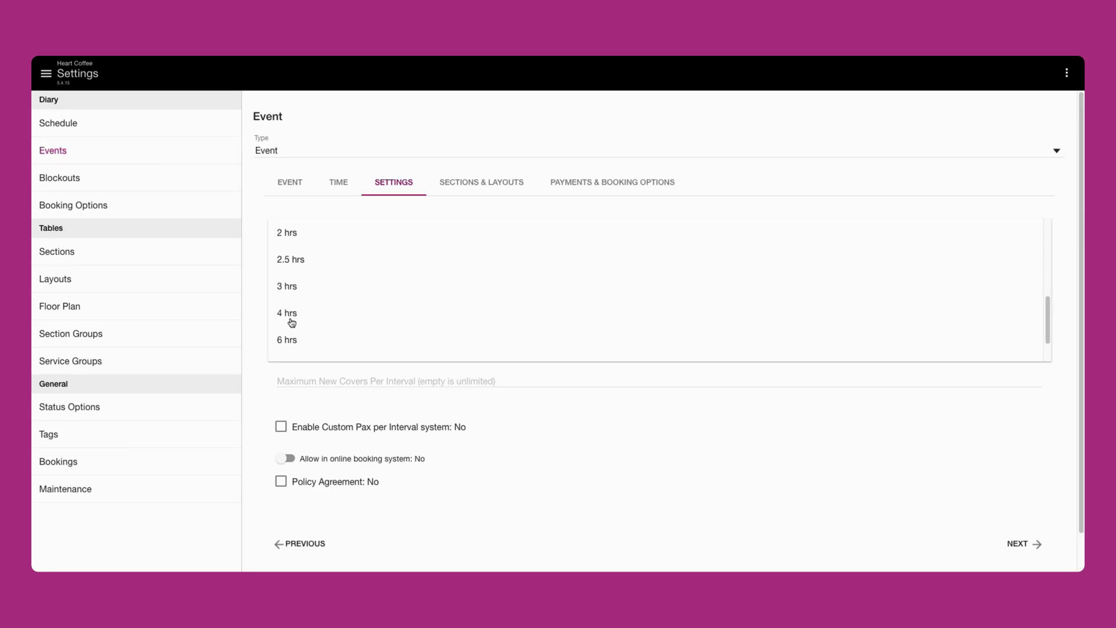
left_click(291, 314)
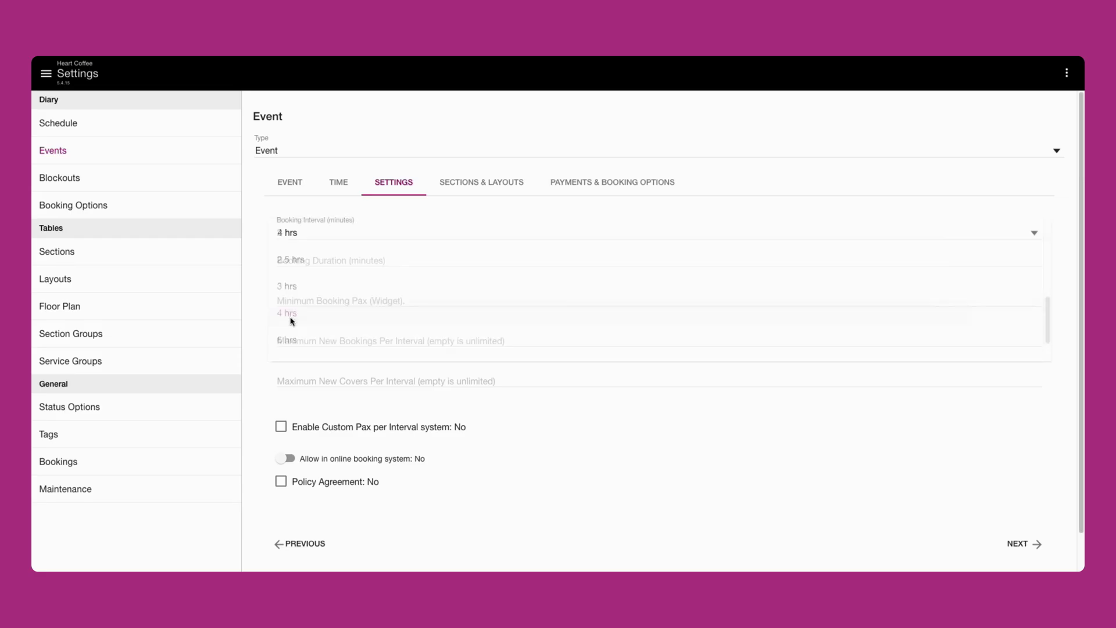
left_click(318, 232)
left_click(318, 232)
Step: Enter a 240-minute booking duration and a minimum booking of 2 people
left_click(315, 263)
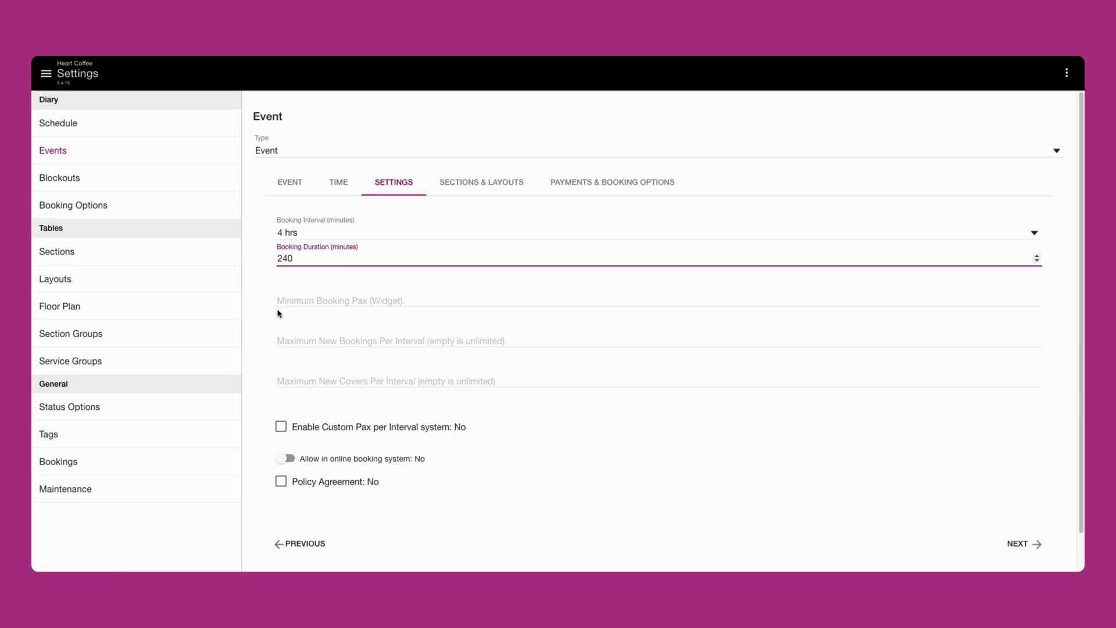
left_click(343, 304)
type("2")
left_click(335, 338)
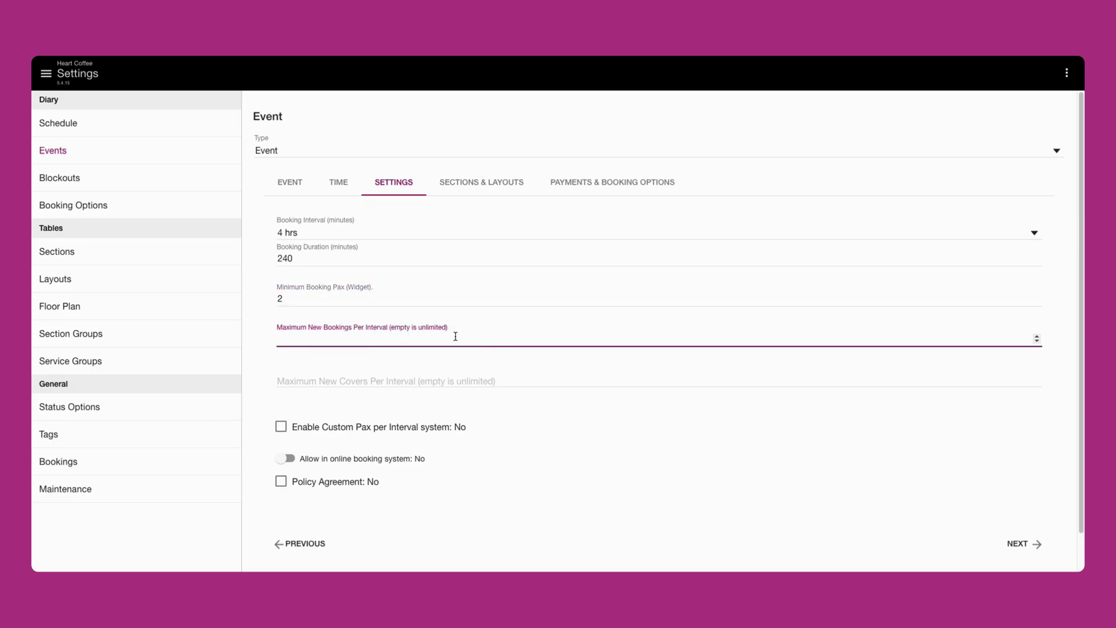
scroll(373, 322, "down", 1)
left_click(281, 340)
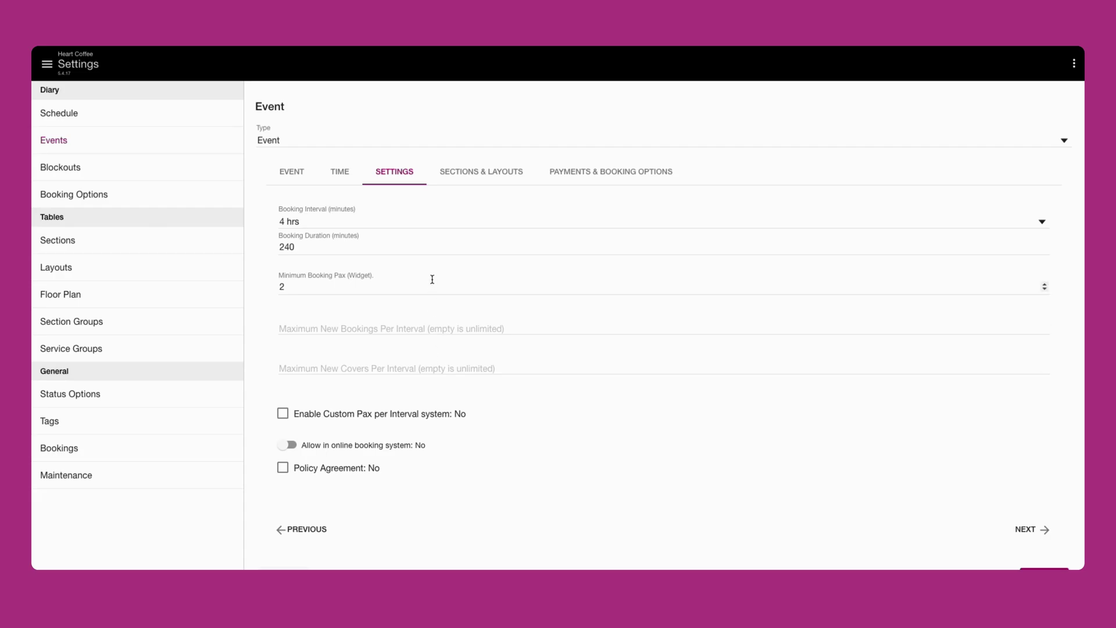
left_click(391, 221)
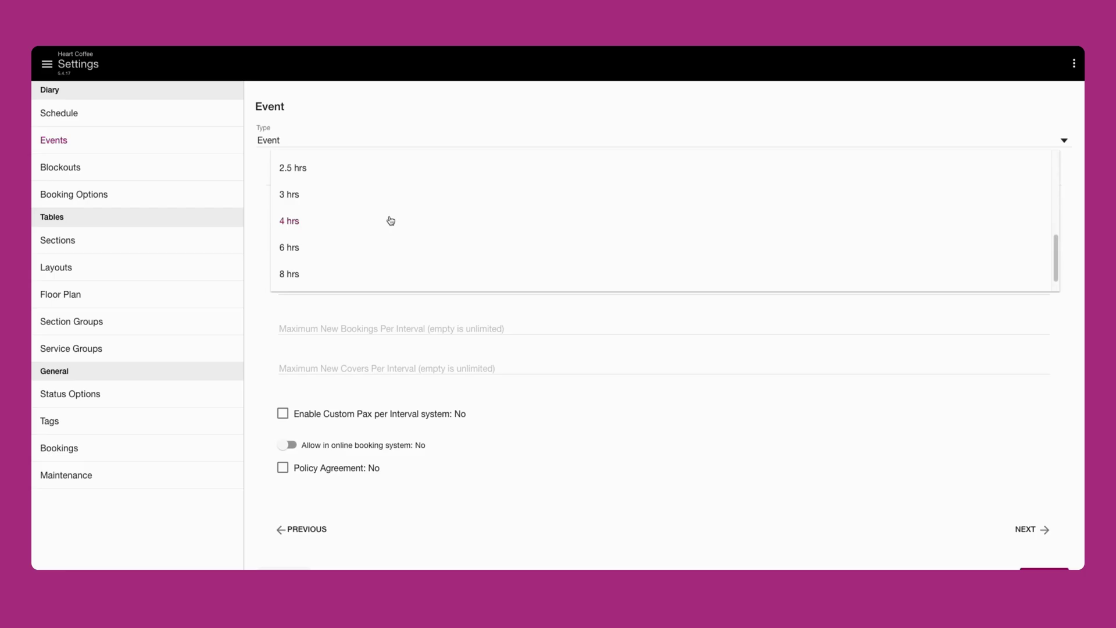
left_click(390, 221)
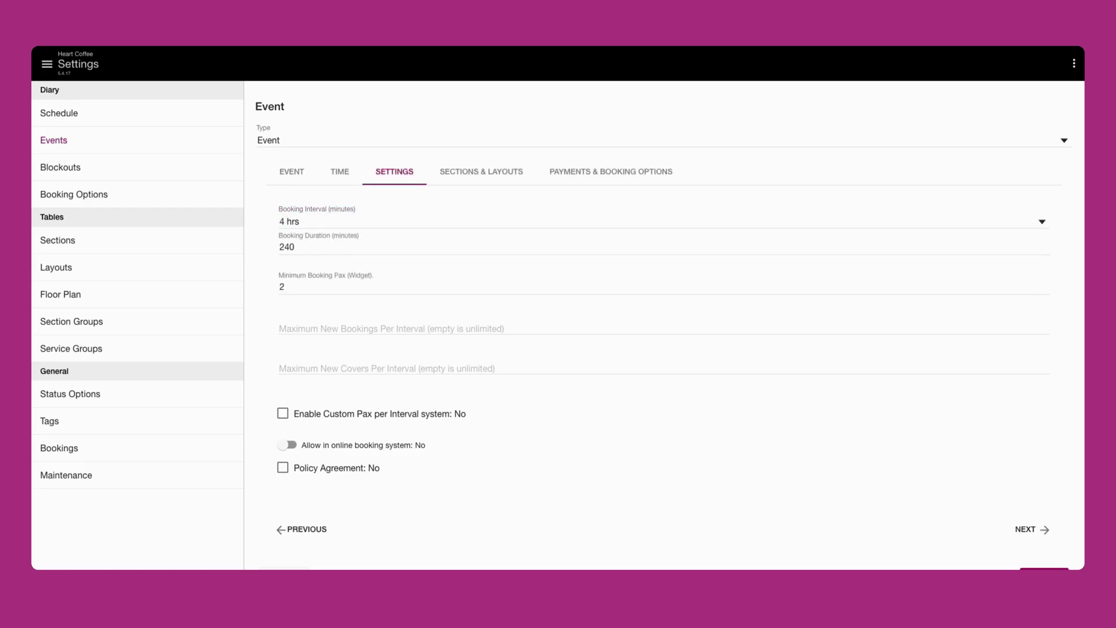
Step: Change the booking interval to 2 hrs and enable custom pax, limiting 8:00 pm to 10
left_click(300, 225)
scroll(305, 192, "up", 1)
left_click(309, 174)
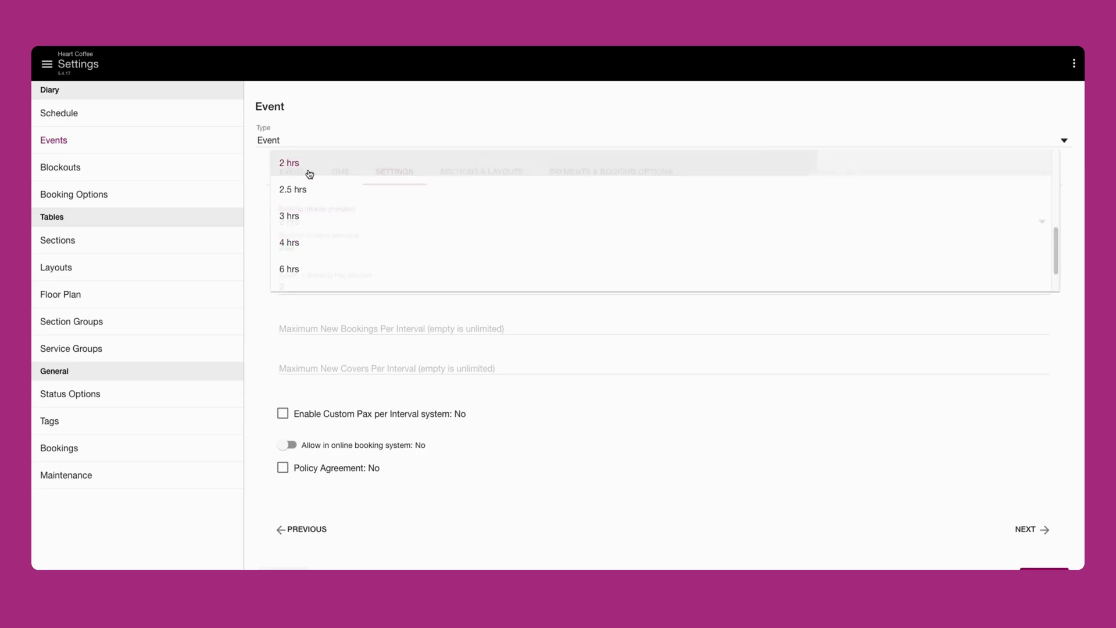
left_click(298, 416)
left_click(371, 455)
left_click(419, 460)
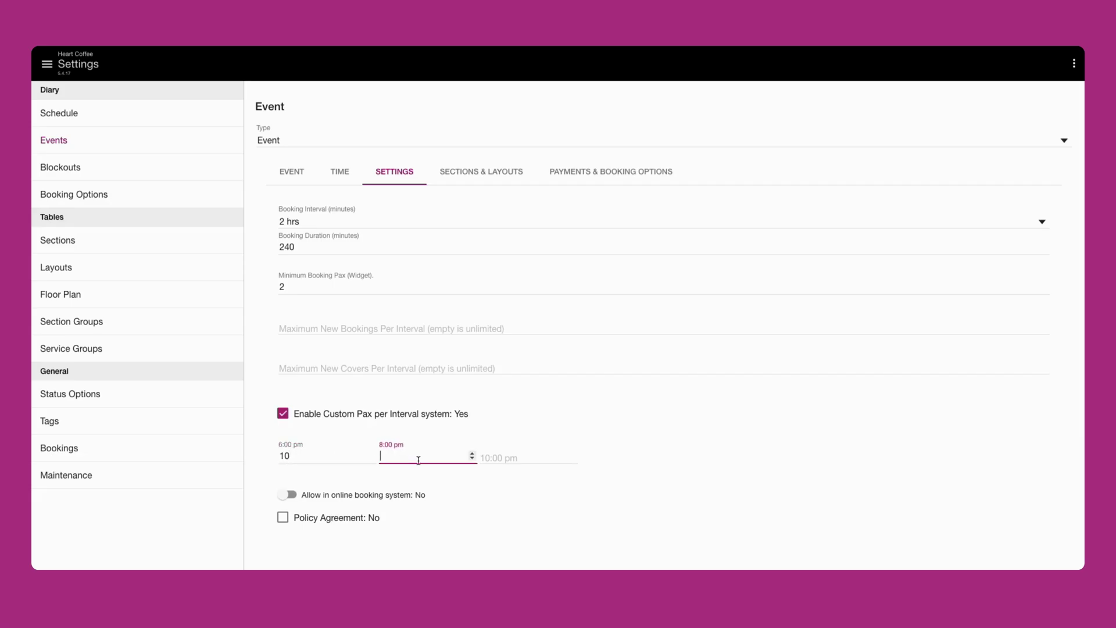
type("10")
left_click(553, 436)
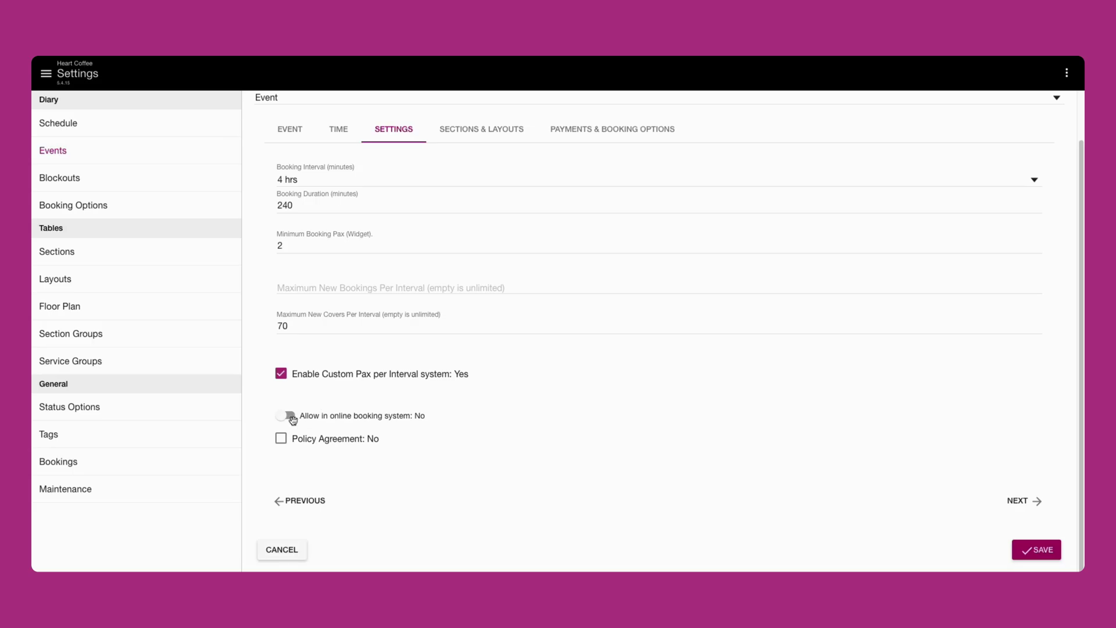
Step: Allow online booking and require agreement to the policy 'Deposit is non-refundable'
left_click(285, 416)
left_click(284, 443)
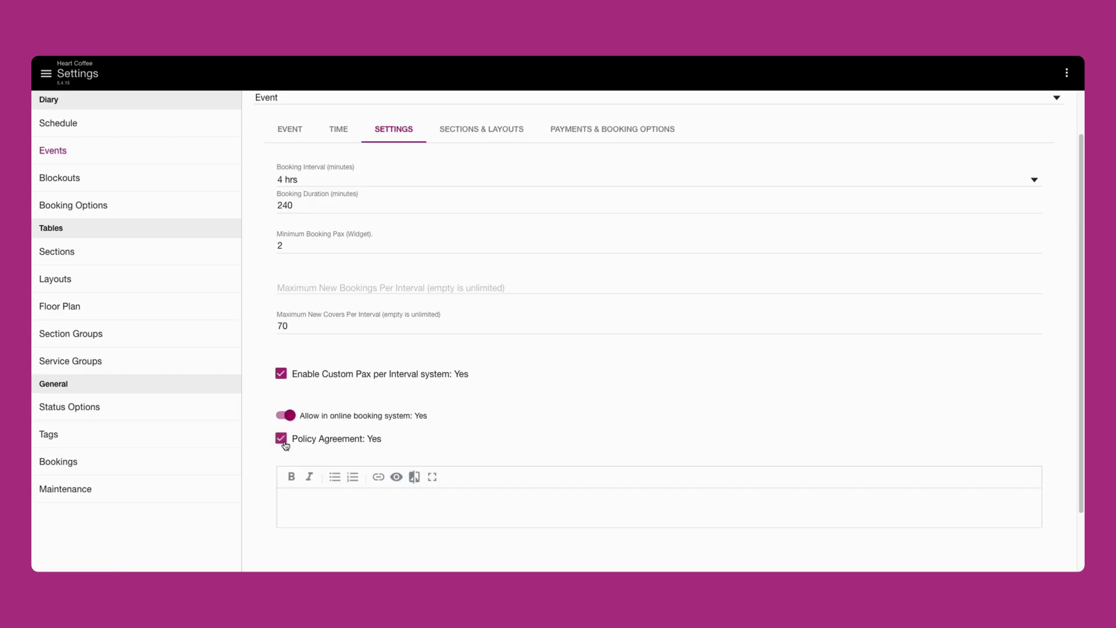
type("Deposit is non-refundable")
scroll(459, 458, "down", 2)
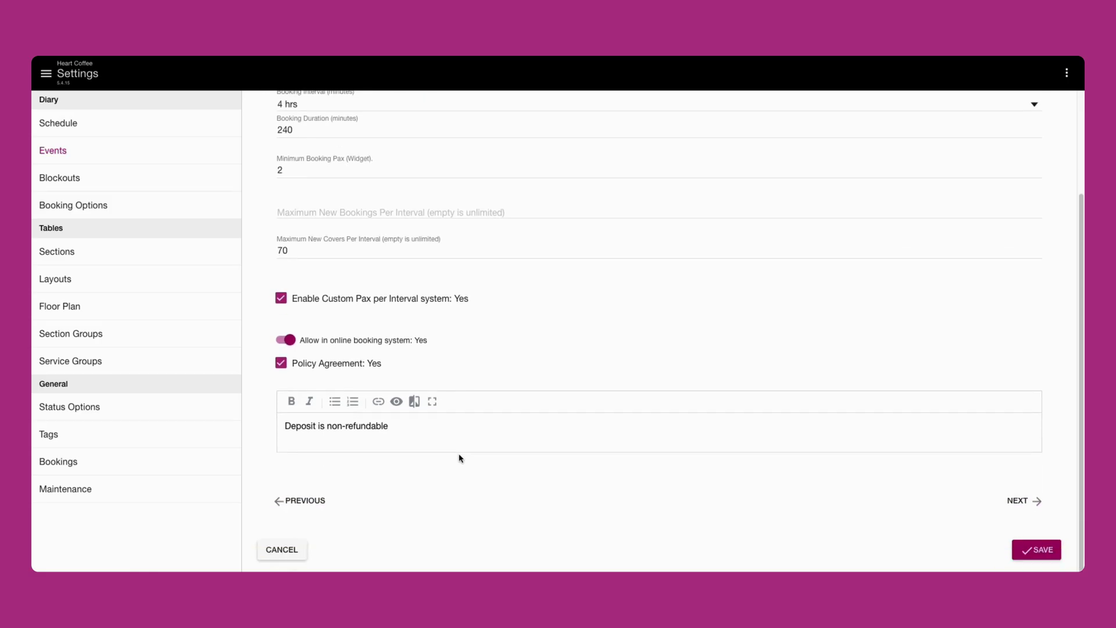
Step: Set the Dining Room layout to CLOSE SECTION and the Outdoor Garden layout to Outdoor Garden
left_click(1016, 500)
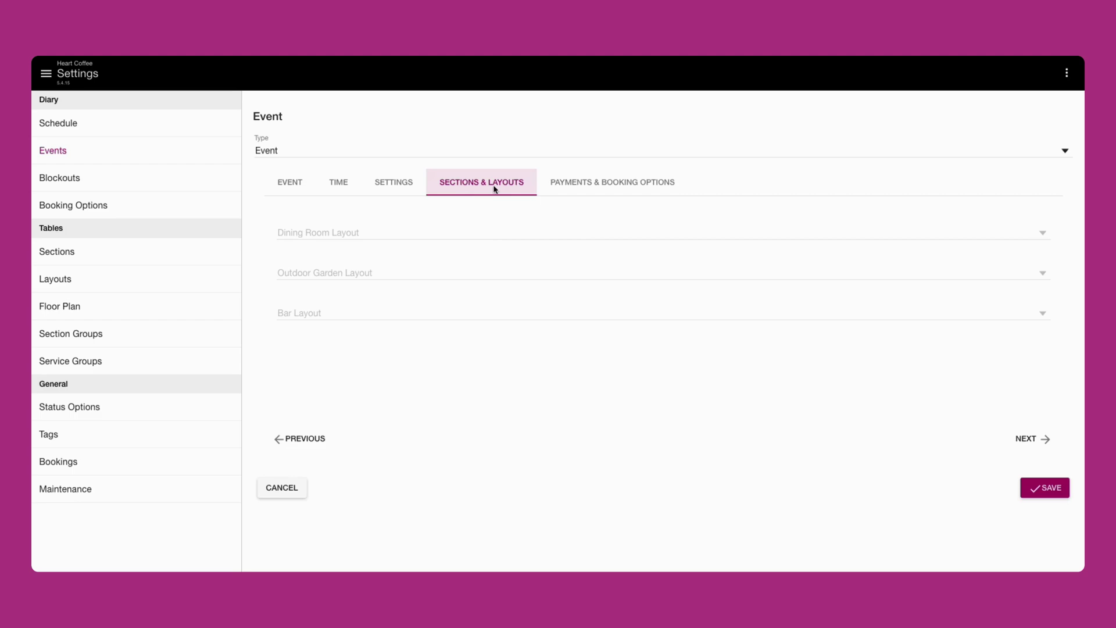
left_click(331, 239)
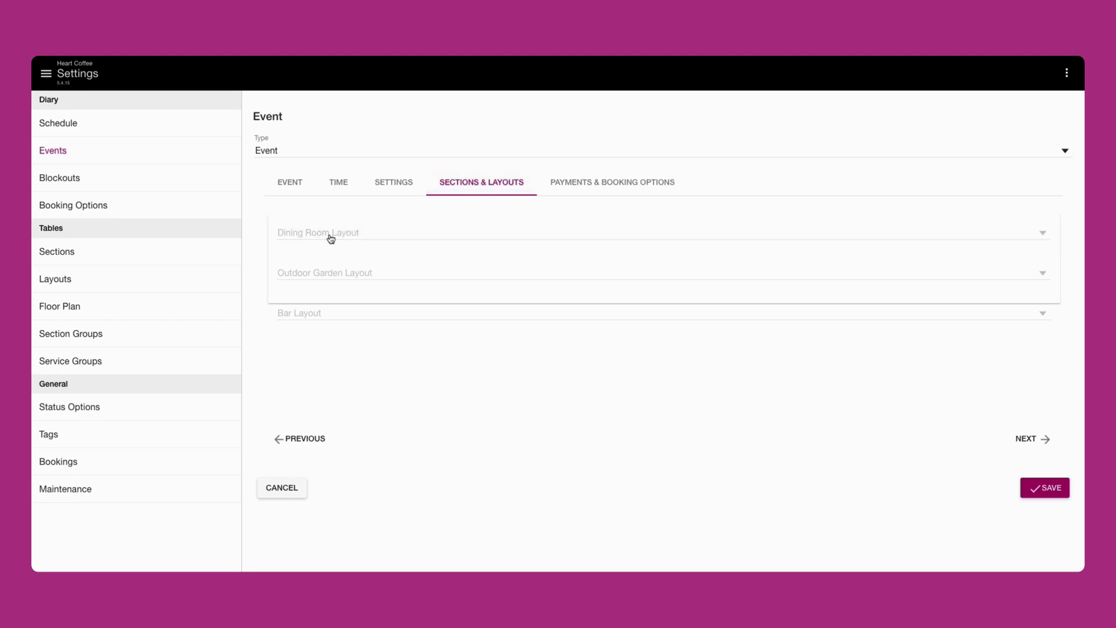
left_click(331, 232)
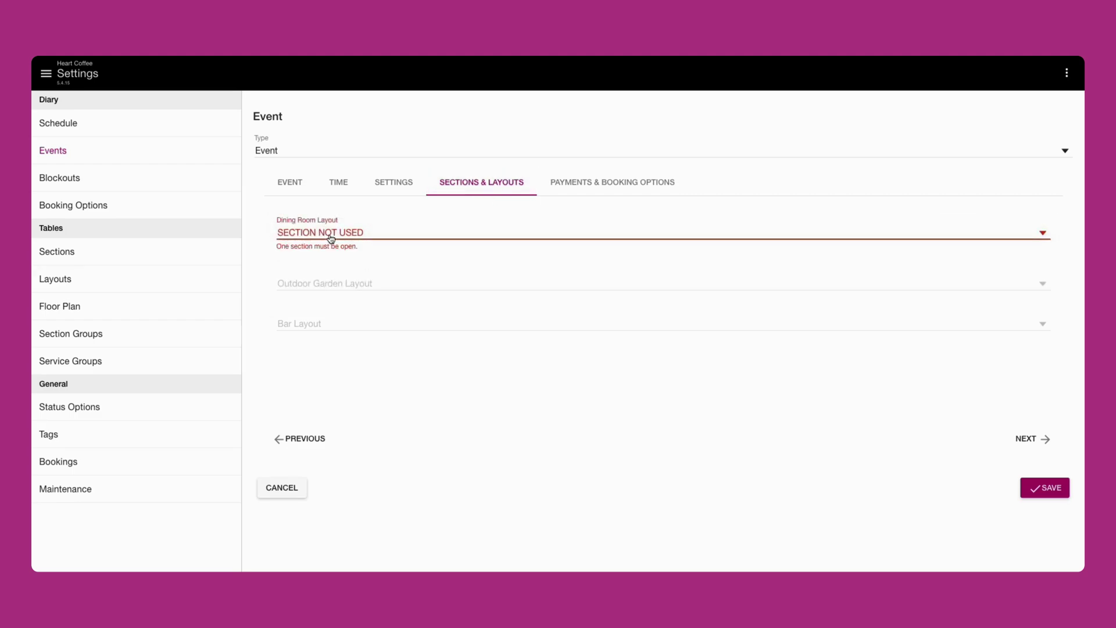
left_click(393, 366)
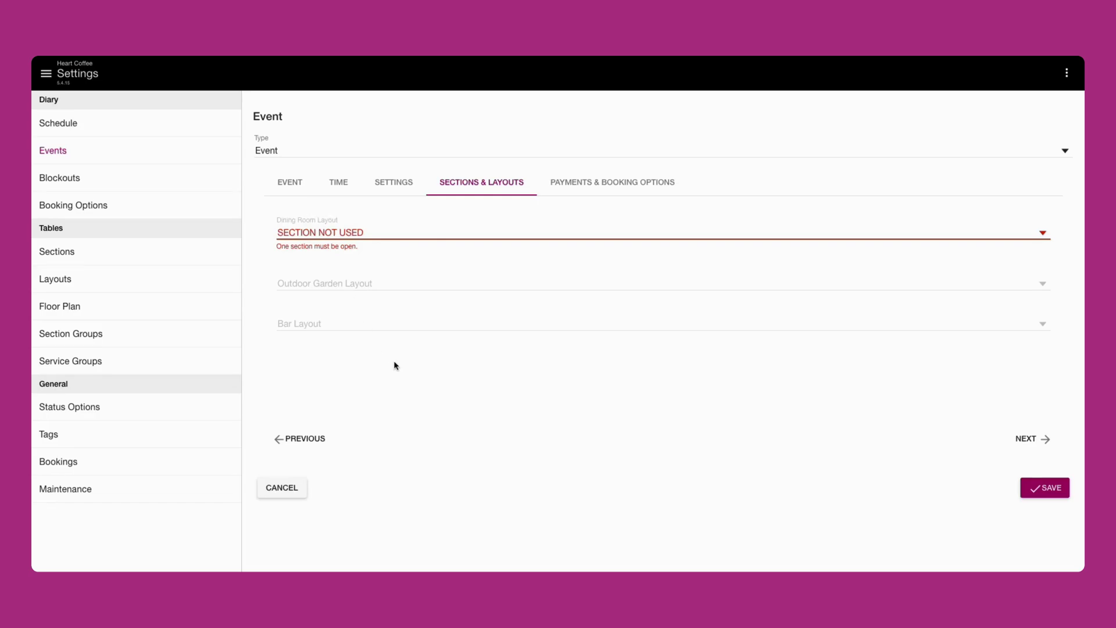
left_click(344, 235)
left_click(342, 263)
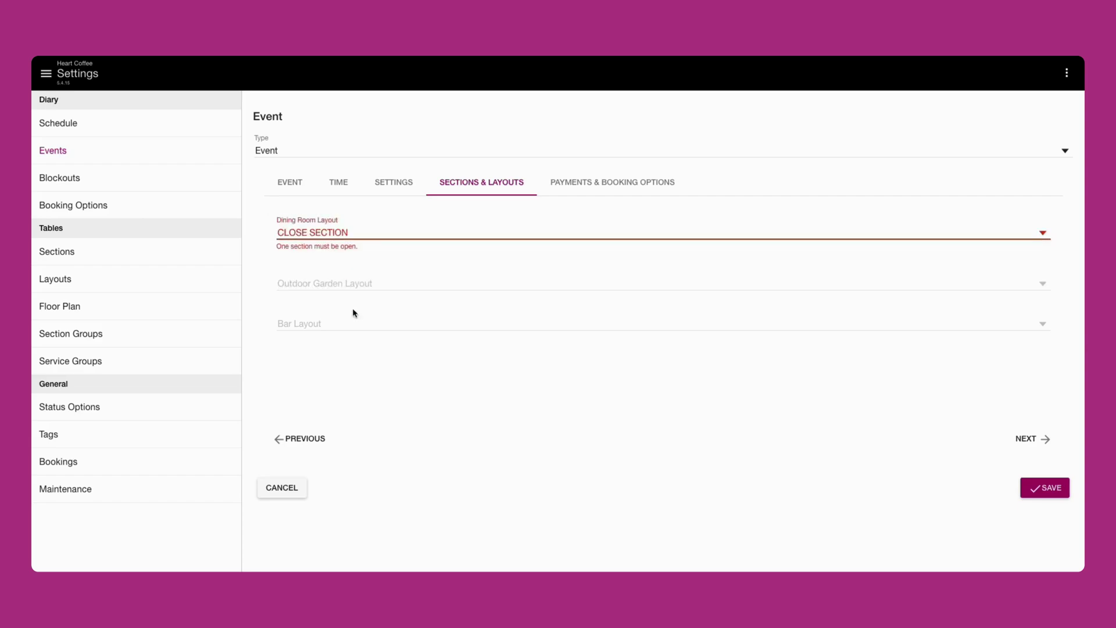
left_click(343, 285)
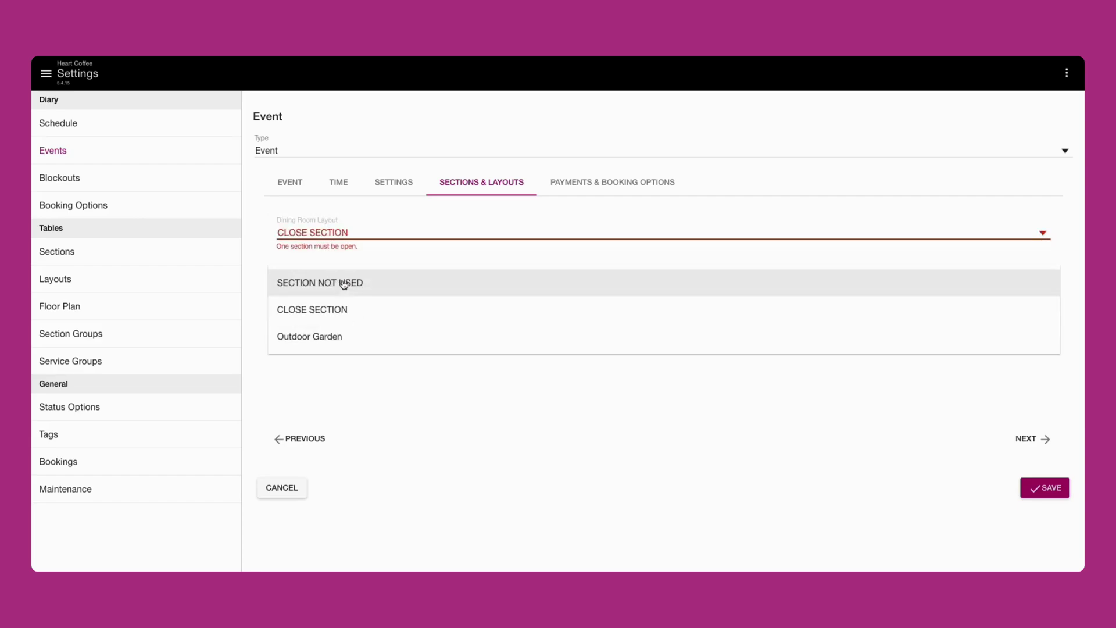
left_click(339, 335)
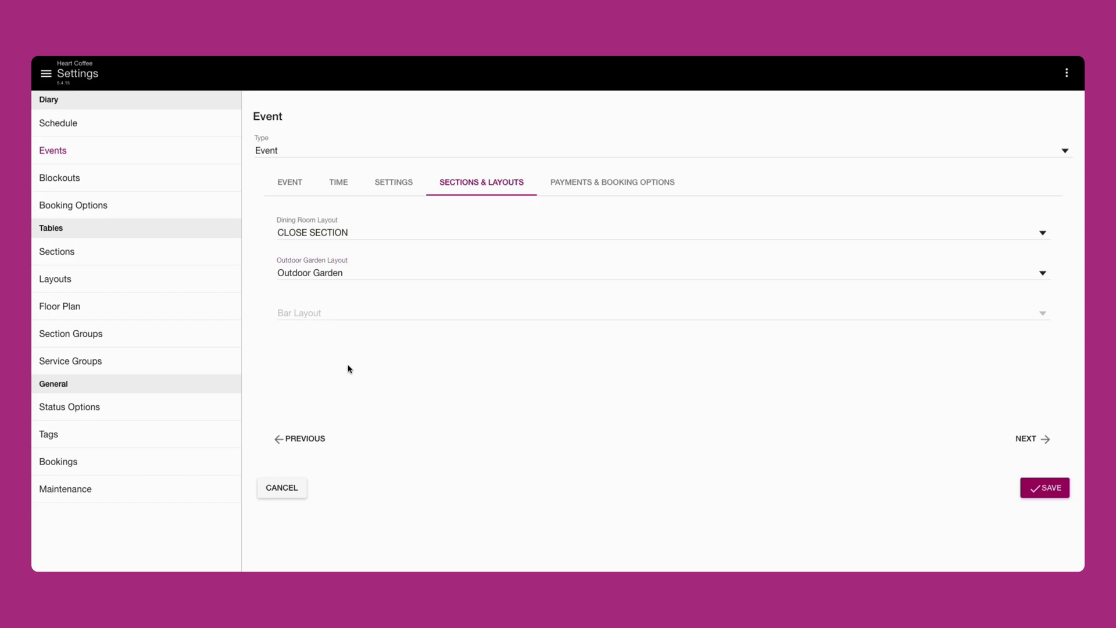
left_click(324, 314)
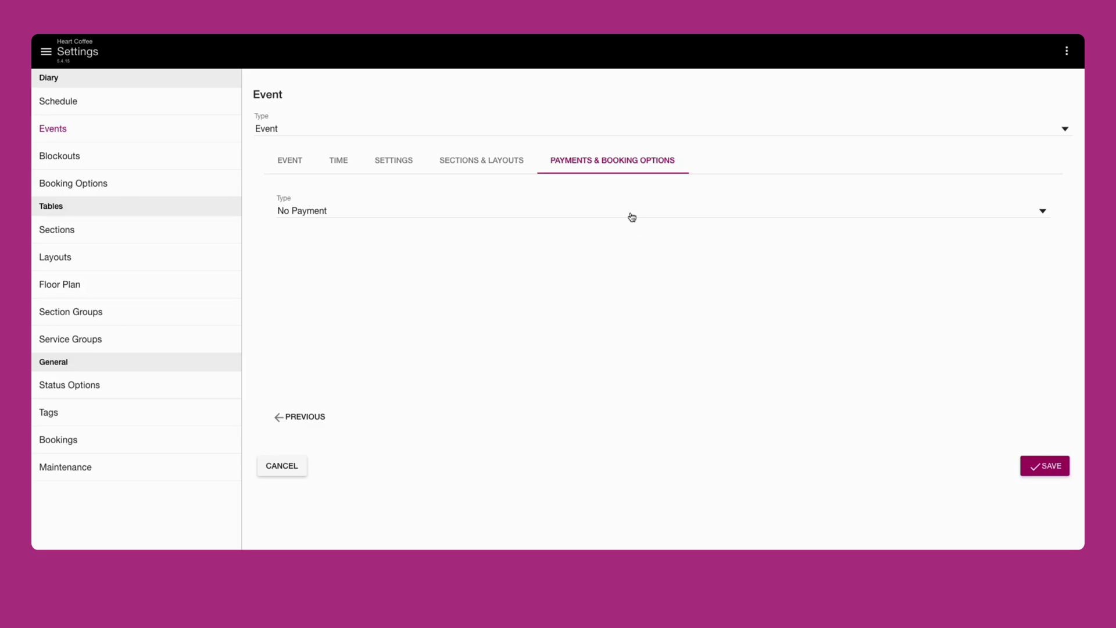
Step: Require a per-pax deposit of 50 per person for bookings of 1 or more guests
left_click(631, 216)
left_click(590, 236)
left_click(370, 299)
type("1")
left_click(363, 338)
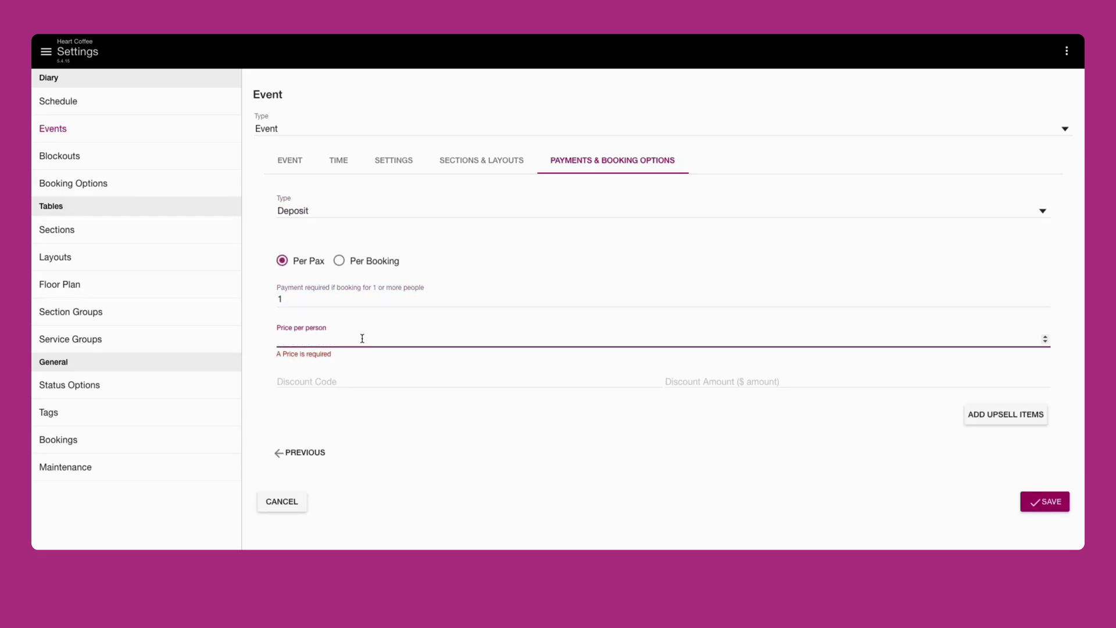
type("50")
left_click(390, 430)
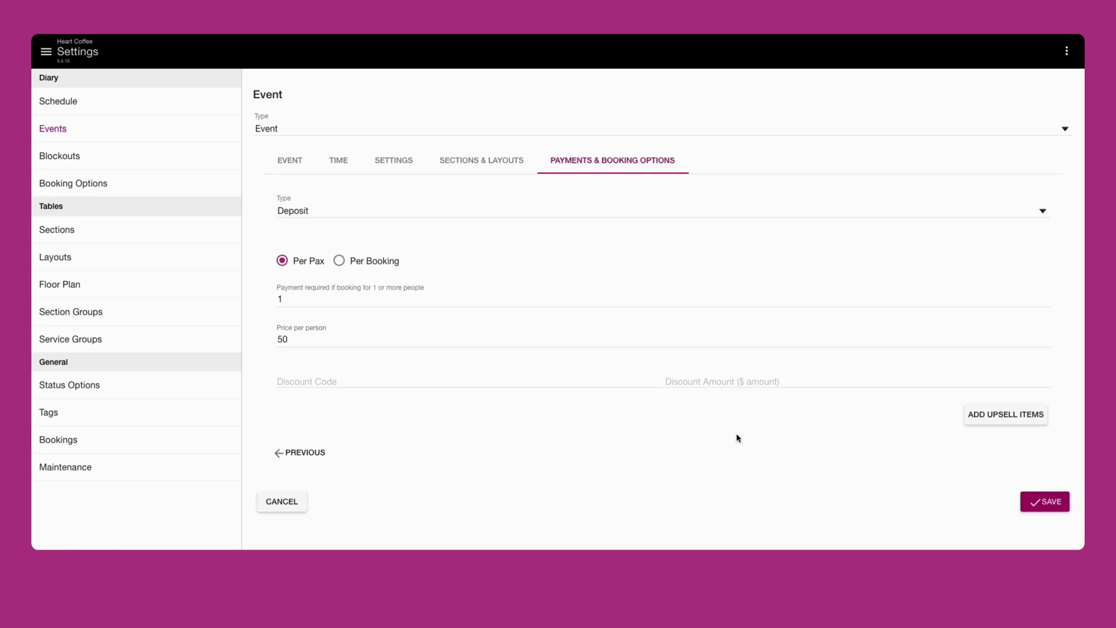
left_click(992, 417)
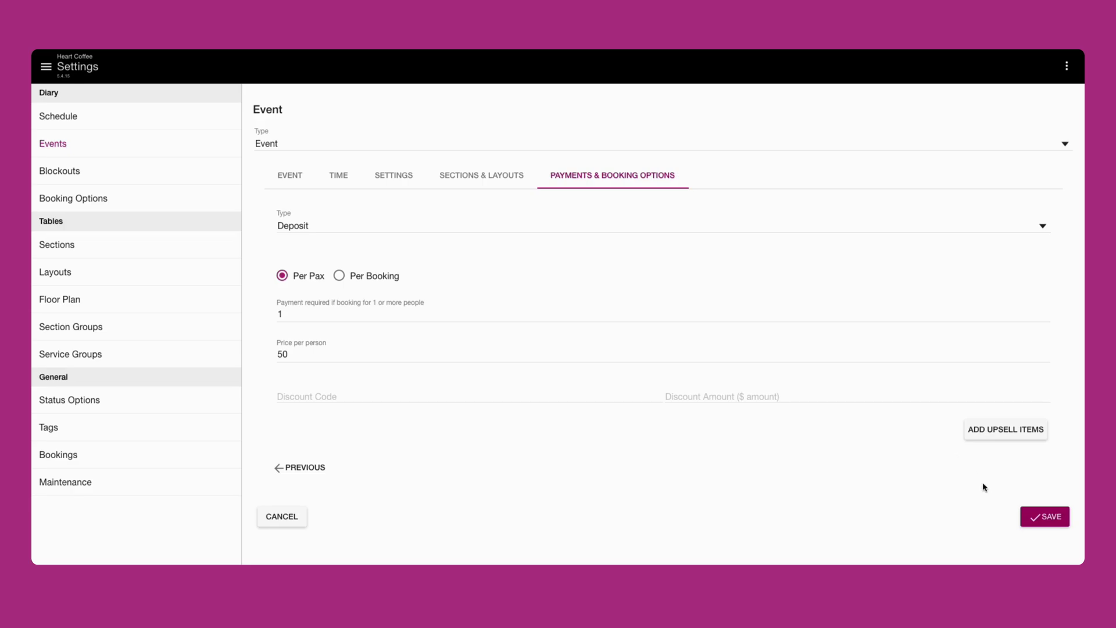
Step: Save the event, reopen it, and open its Event Booking URL from Payments & Booking Options
left_click(1036, 516)
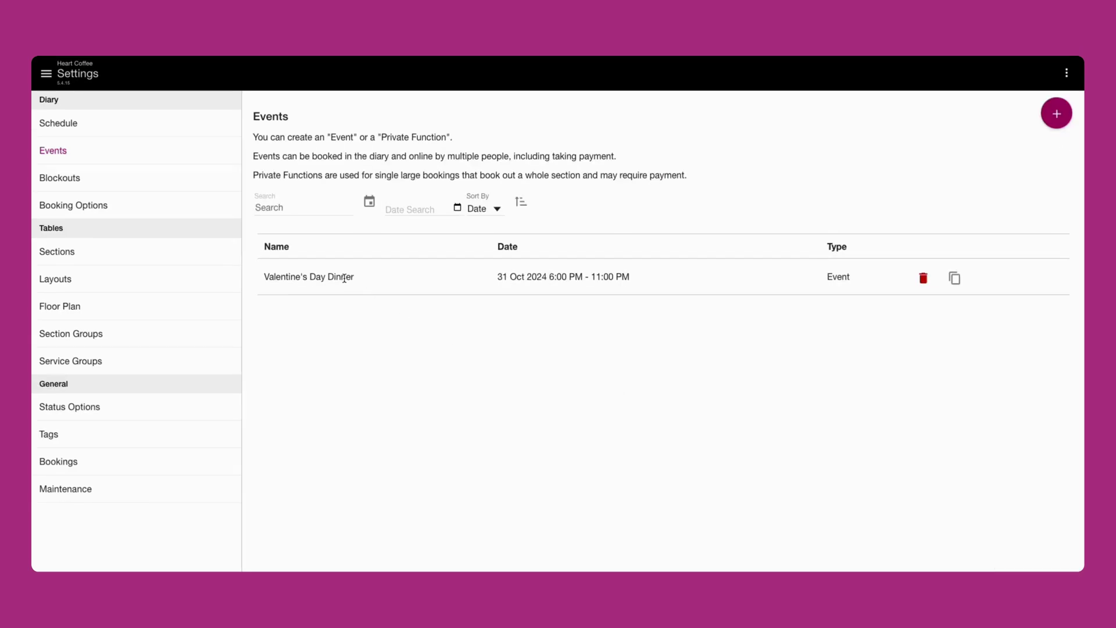
left_click(344, 278)
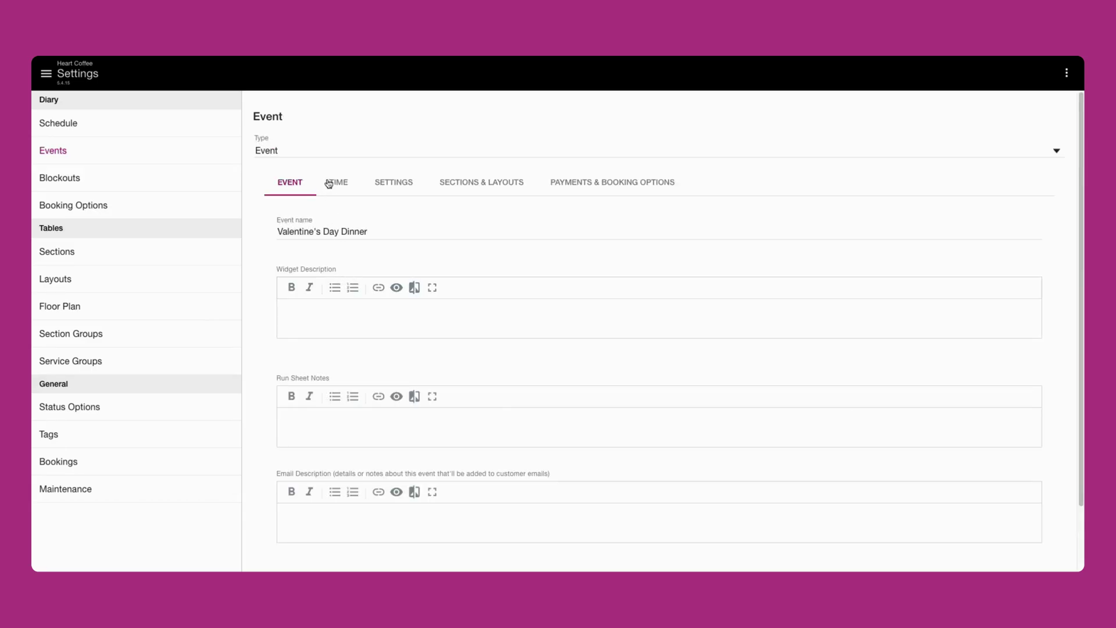
left_click(613, 185)
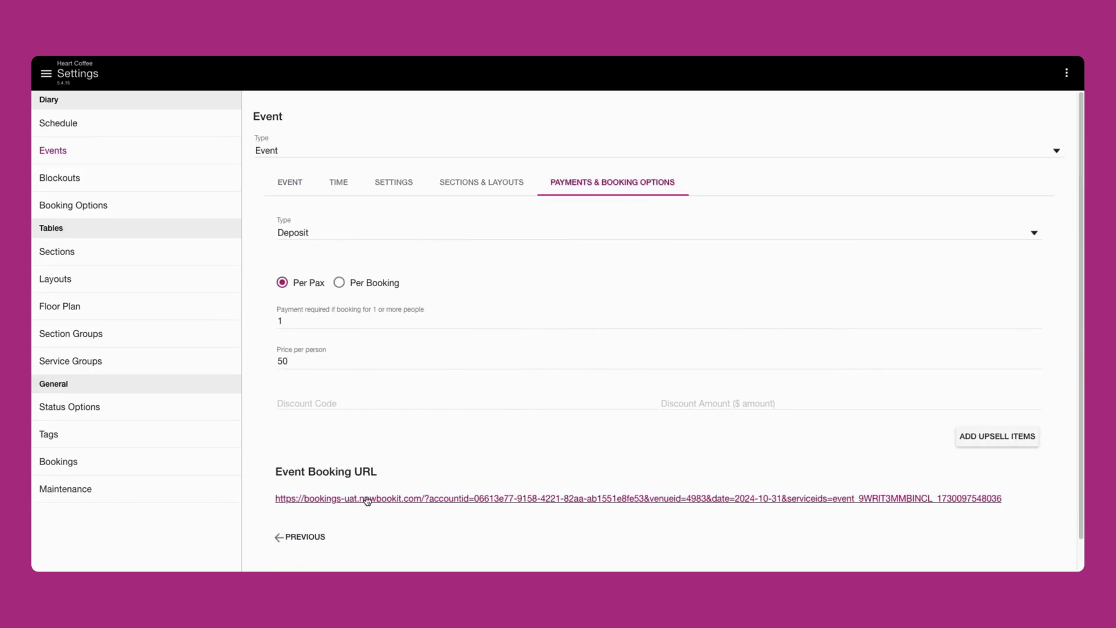
left_click(368, 499)
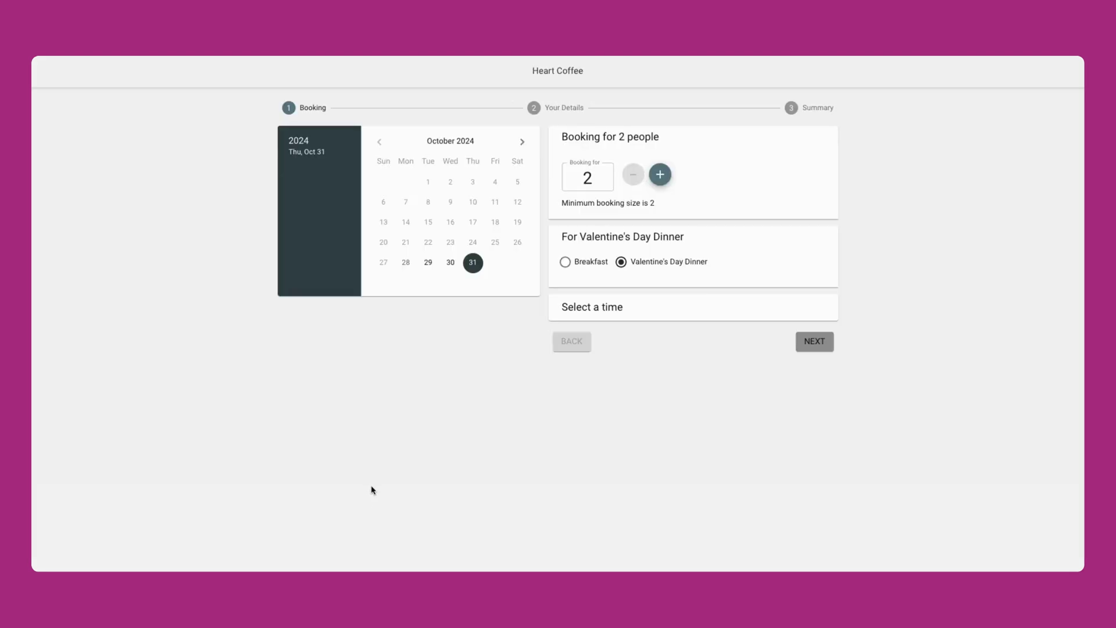